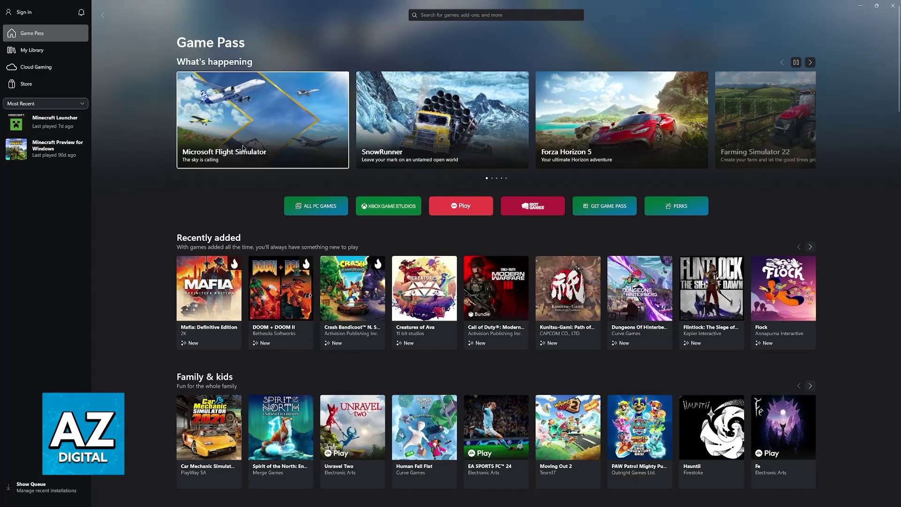
Go to the Cloud Gaming section from the Xbox app sidebar
click(36, 67)
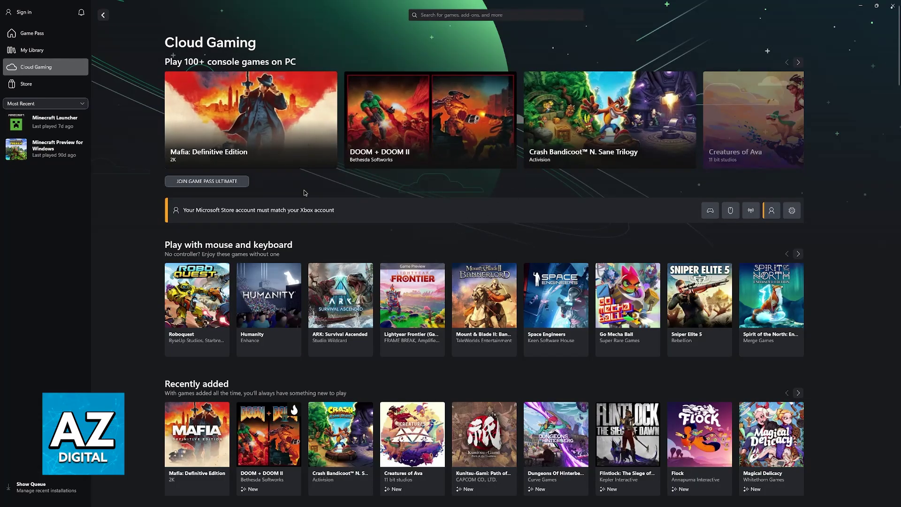
scroll(305, 192, down, 3)
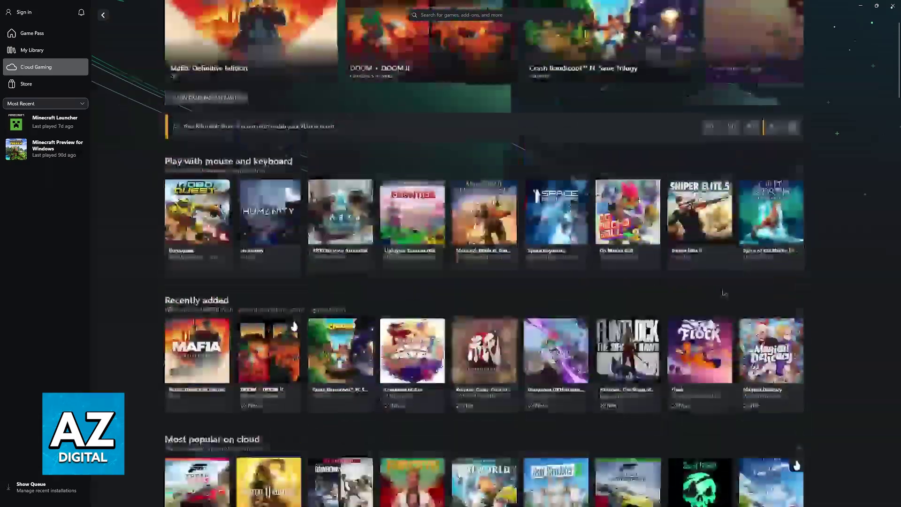
scroll(545, 295, down, 4)
scroll(544, 295, down, 3)
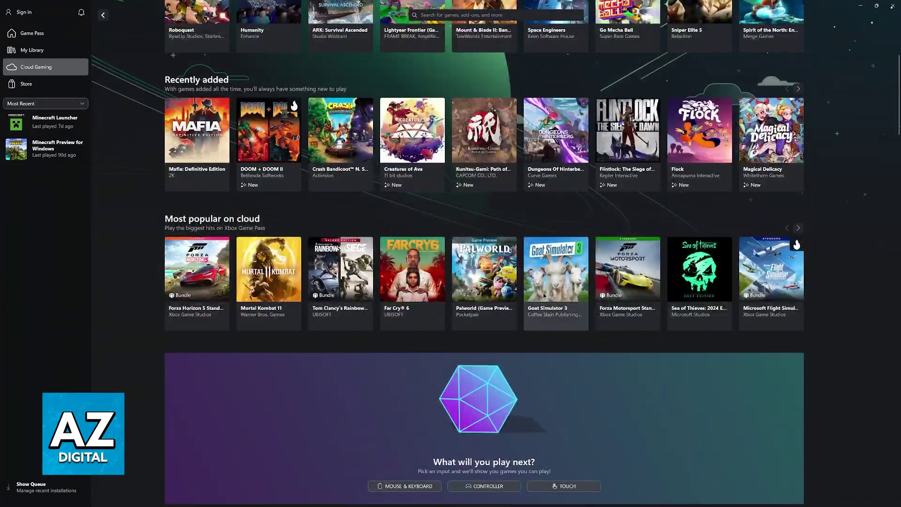
scroll(544, 295, up, 8)
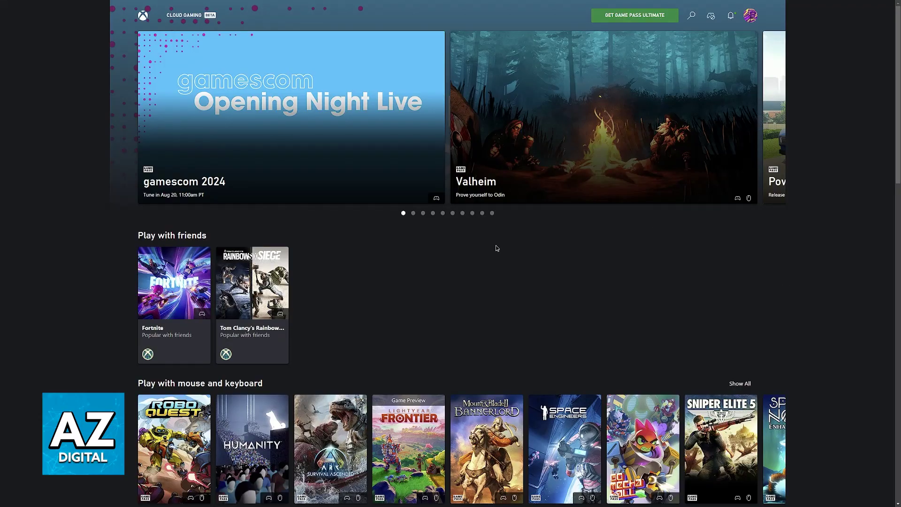
scroll(496, 248, down, 3)
scroll(381, 256, down, 3)
scroll(382, 255, up, 6)
click(634, 15)
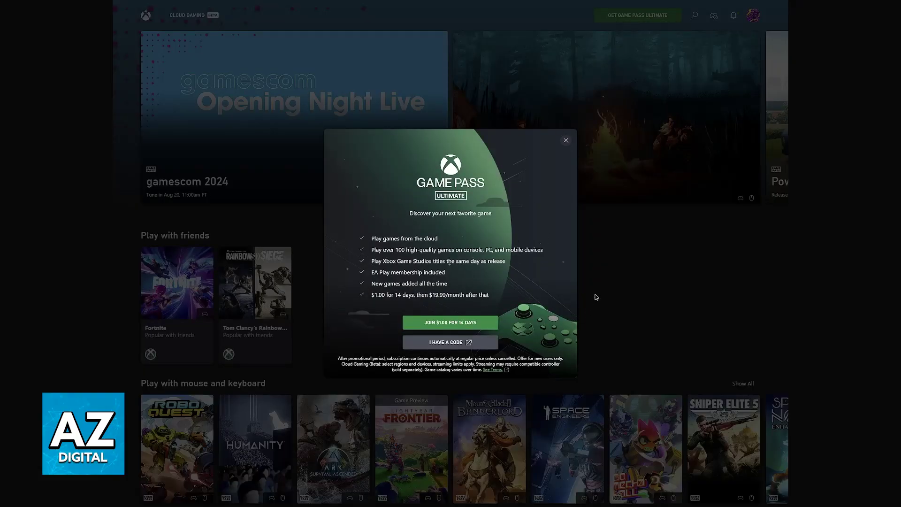
click(444, 322)
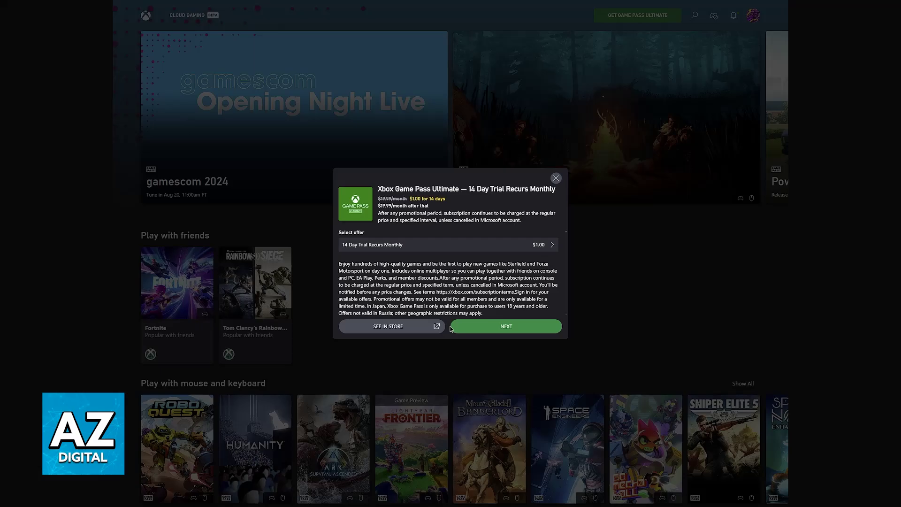
click(505, 326)
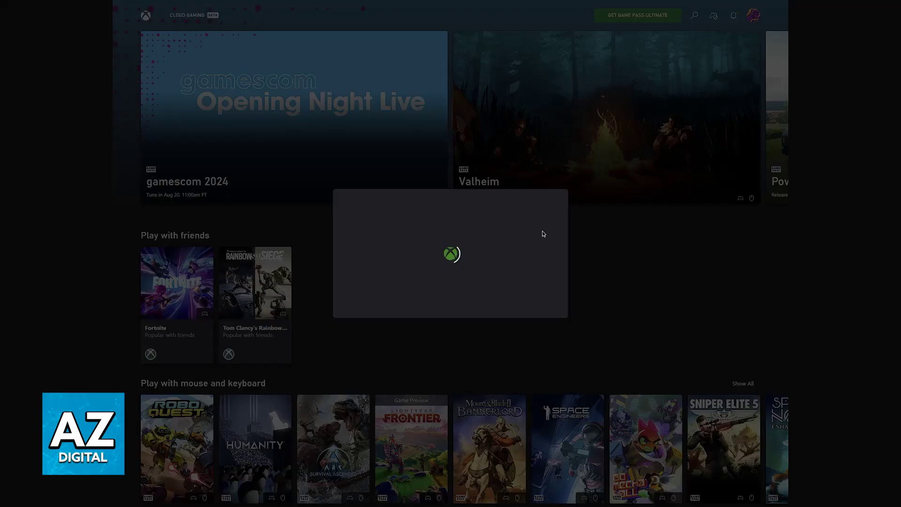
scroll(554, 256, down, 2)
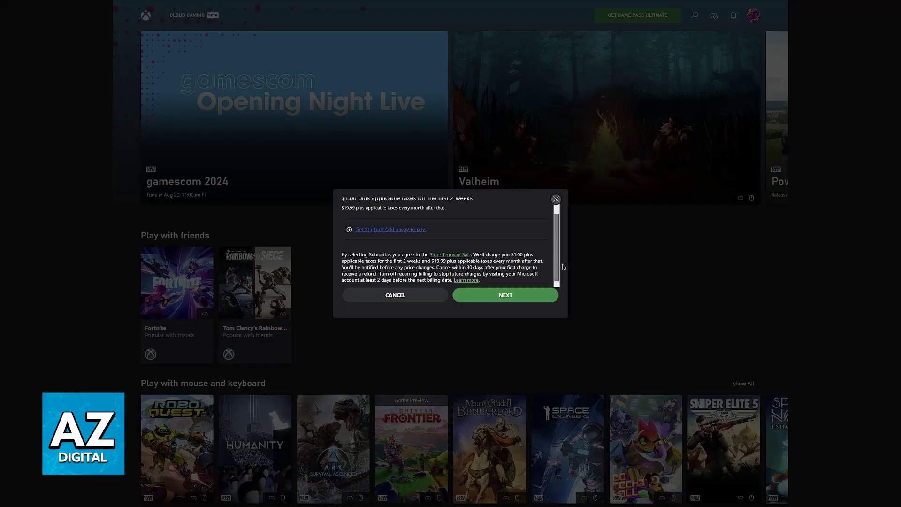
click(505, 295)
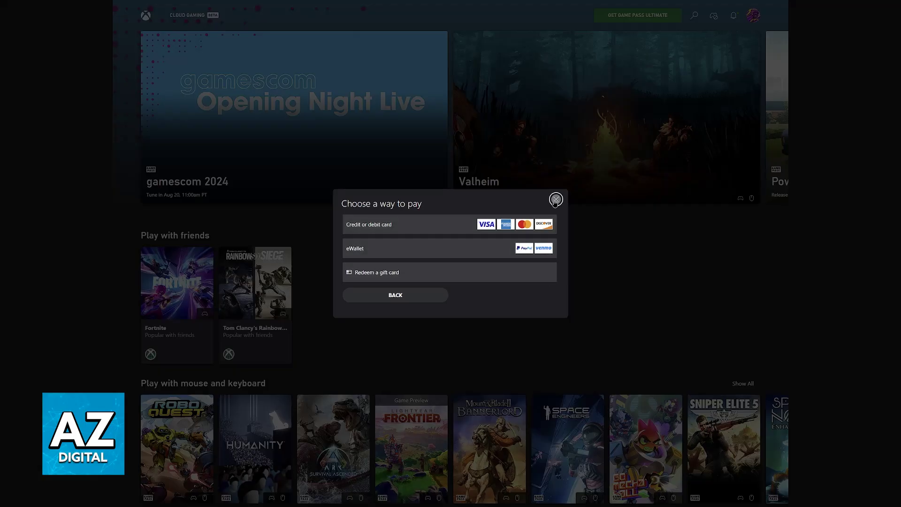
click(555, 199)
click(556, 178)
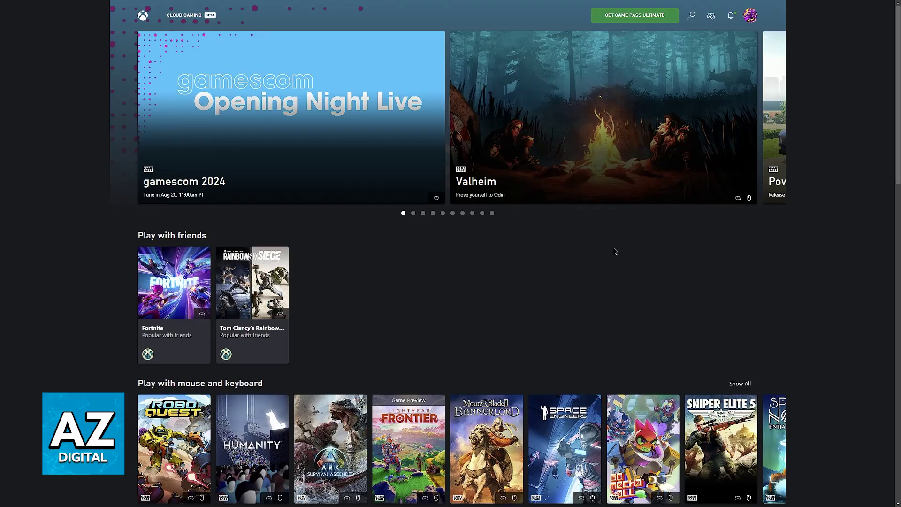
Check the Xbox controller connection status from the top-bar controller icon
click(711, 15)
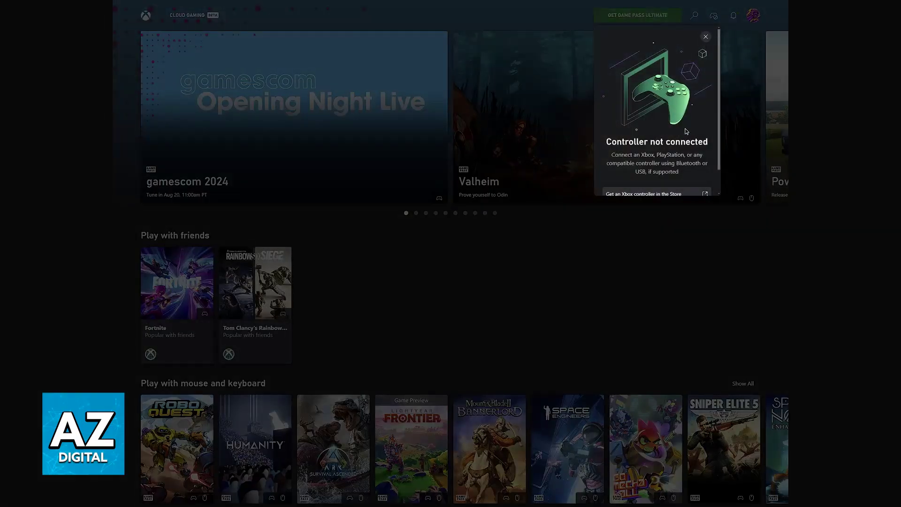
scroll(686, 132, down, 1)
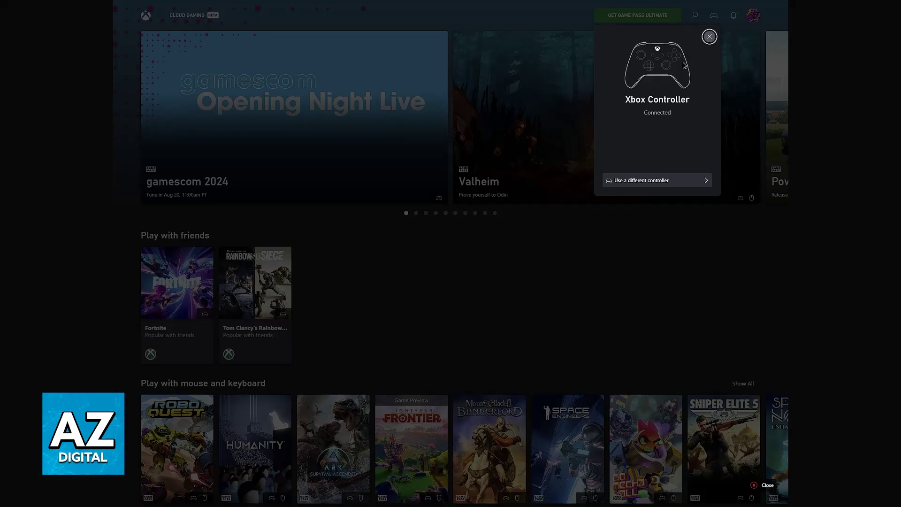
Dismiss the controller connection panel to return to the homepage game rows
click(709, 37)
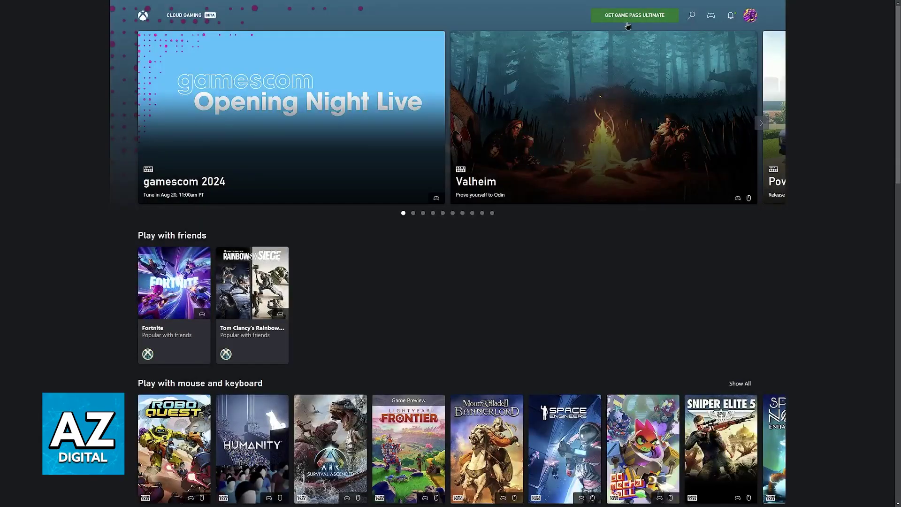
scroll(498, 296, down, 5)
scroll(497, 295, down, 5)
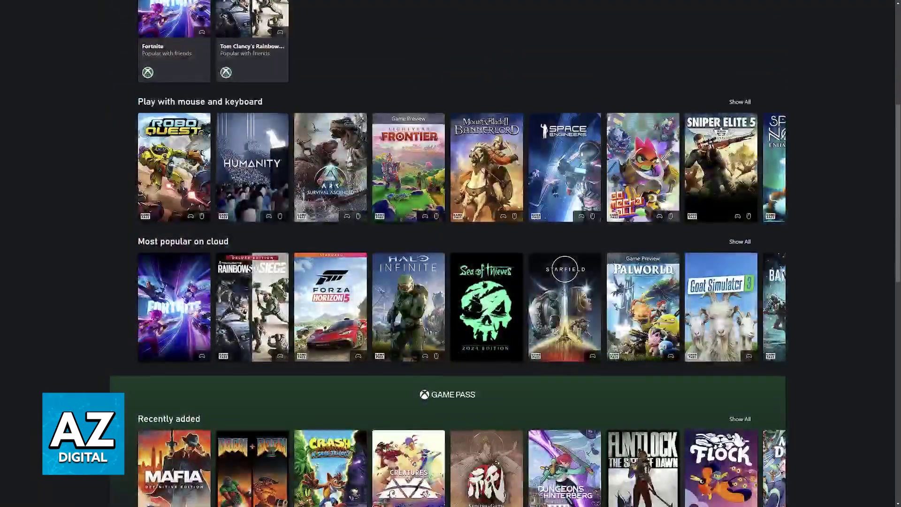
scroll(503, 350, up, 5)
scroll(493, 211, up, 5)
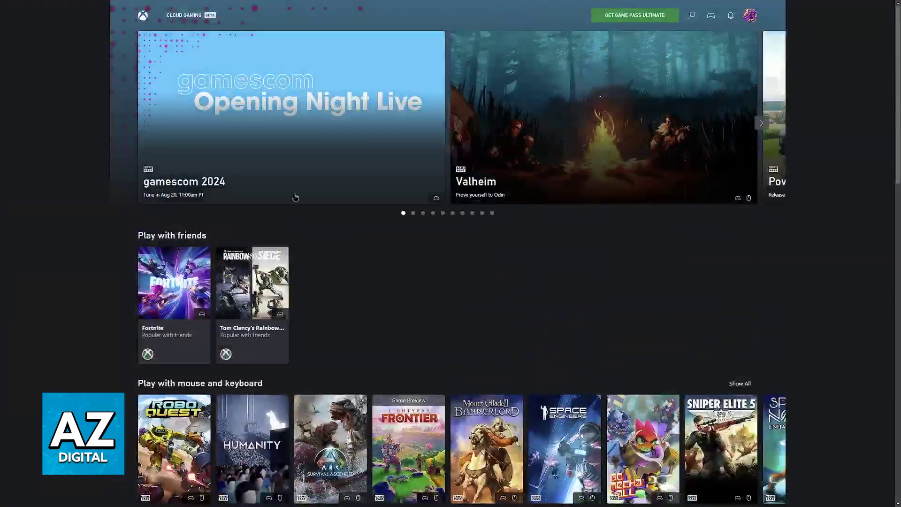